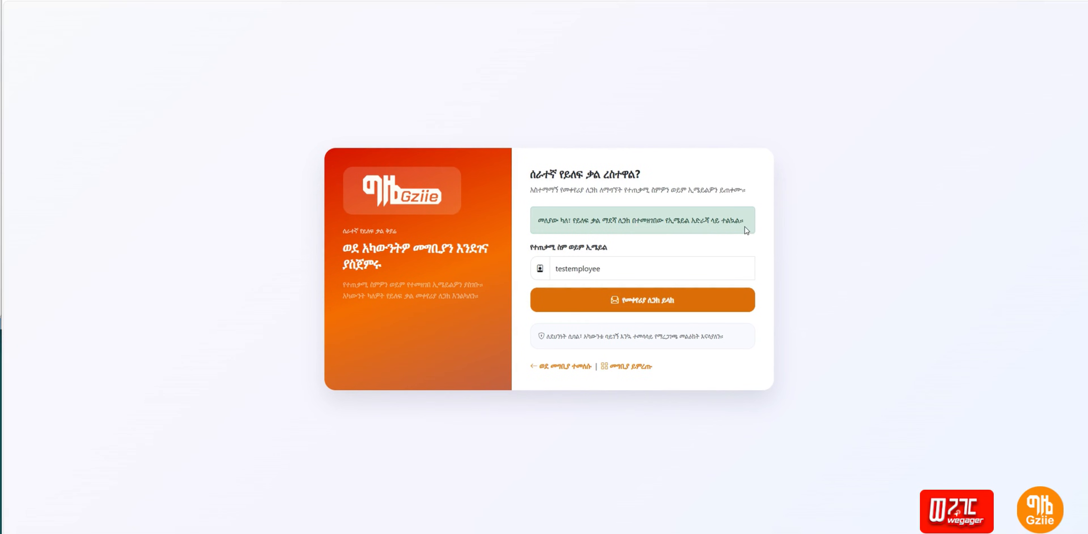
Step: Send the password reset link for the test employee's username
{"action": "left_click", "coordinate": [717, 299]}
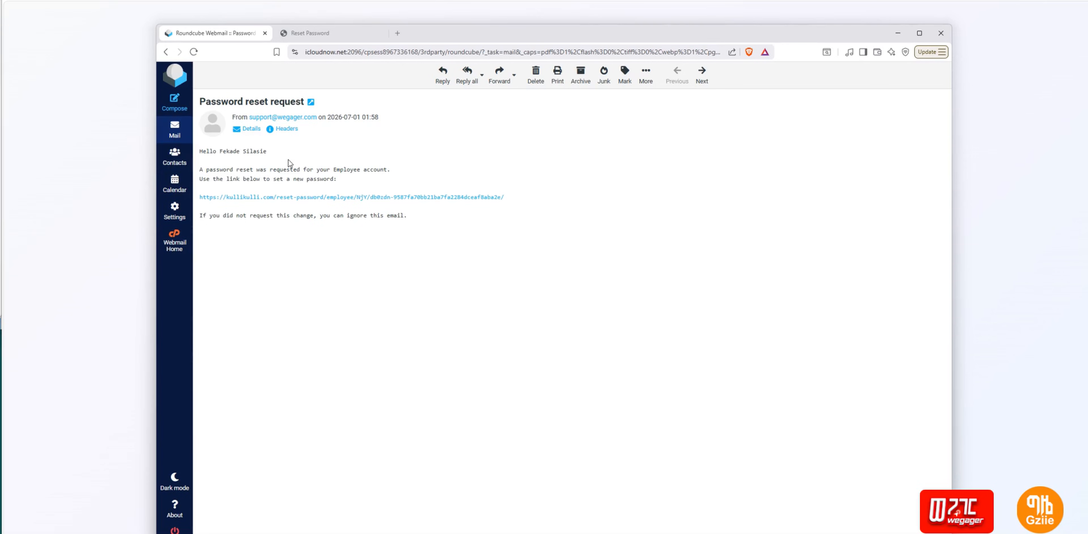
Step: Select the reset URL in the body of the 'Password reset request' email
{"action": "left_click_drag", "start_coordinate": [219, 150], "coordinate": [273, 158]}
{"action": "left_click_drag", "start_coordinate": [507, 198], "coordinate": [215, 195]}
{"action": "key", "text": "ctrl+c"}
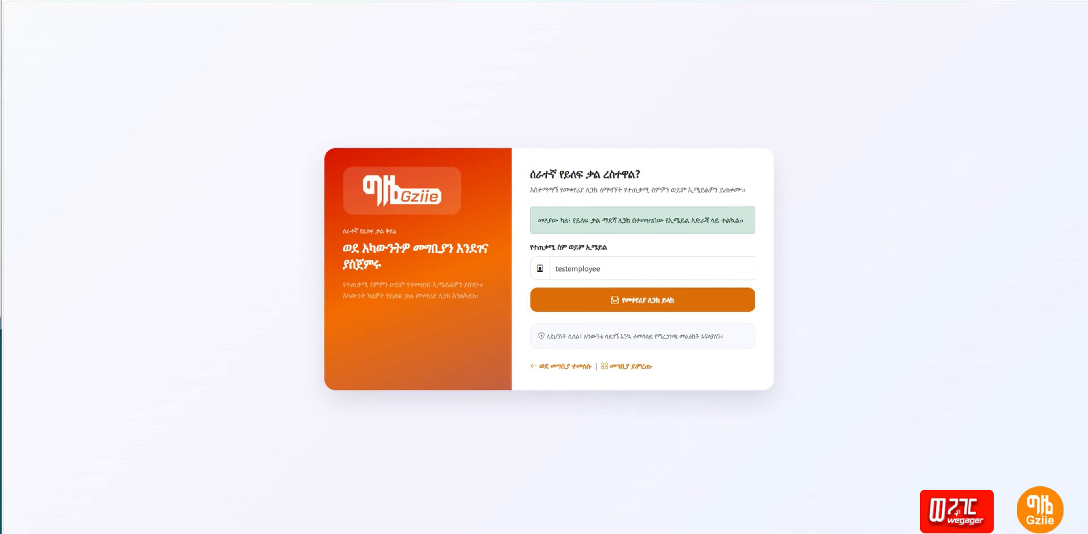
Step: Load the copied reset link in the address bar to reach the new-password form
{"action": "key", "text": "ctrl+l"}
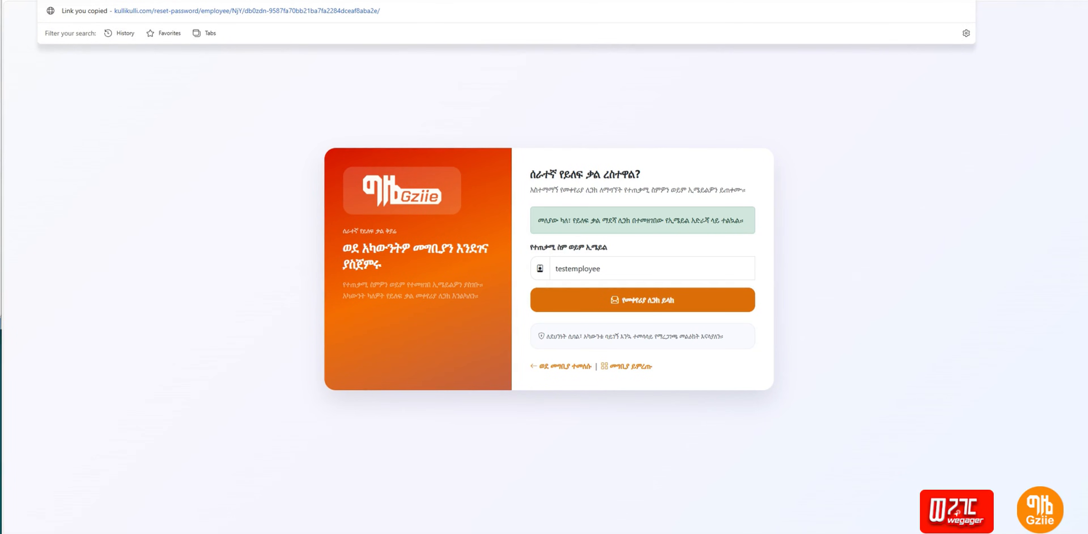
{"action": "key", "text": "ctrl+v"}
{"action": "key", "text": "Return"}
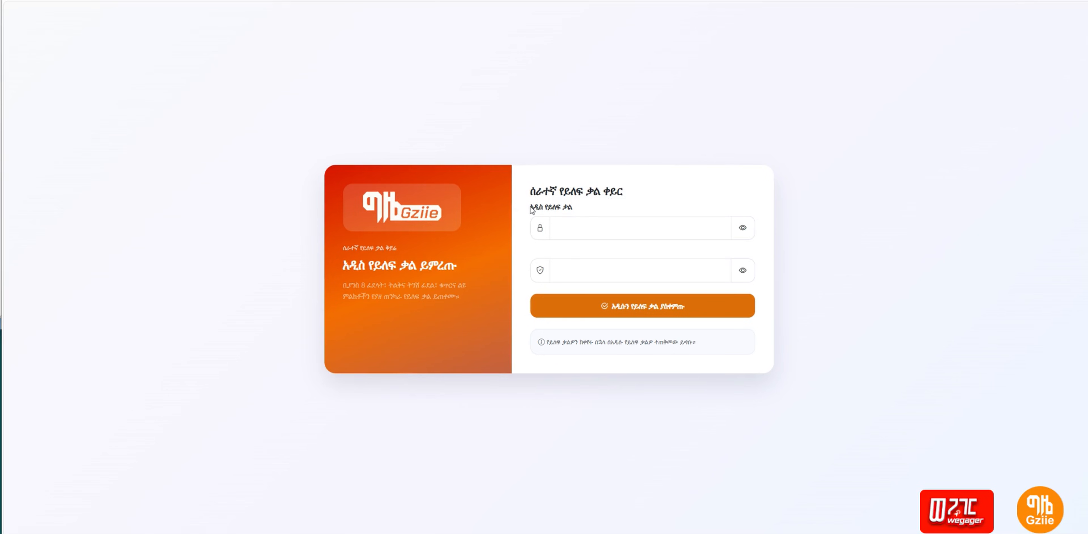
Step: Submit the new-password form with both password fields left empty to trigger required-field errors
{"action": "left_click_drag", "start_coordinate": [531, 210], "coordinate": [574, 211]}
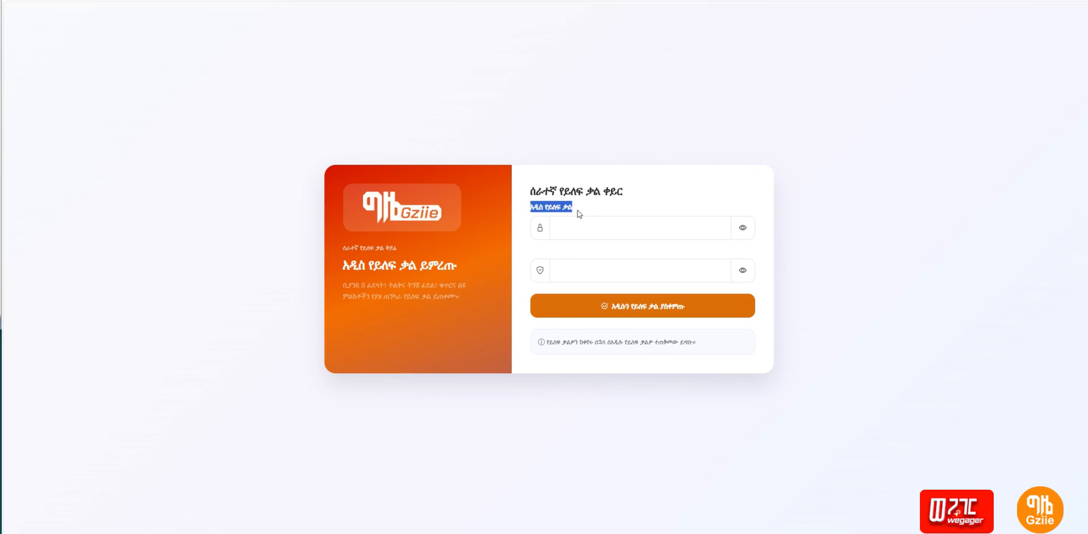
{"action": "left_click", "coordinate": [575, 230]}
{"action": "left_click", "coordinate": [578, 272]}
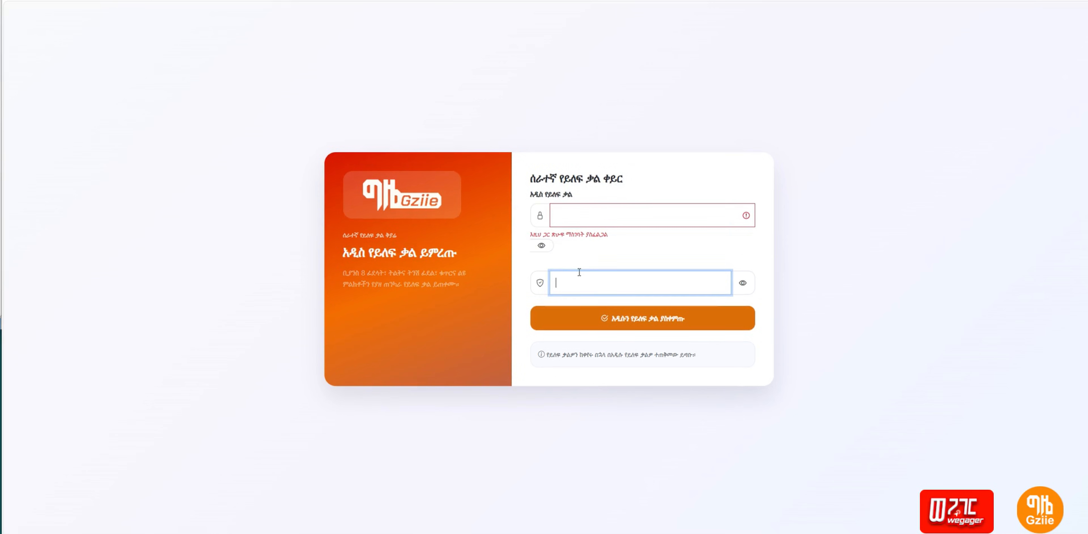
{"action": "left_click", "coordinate": [549, 237]}
{"action": "left_click_drag", "start_coordinate": [558, 236], "coordinate": [524, 216]}
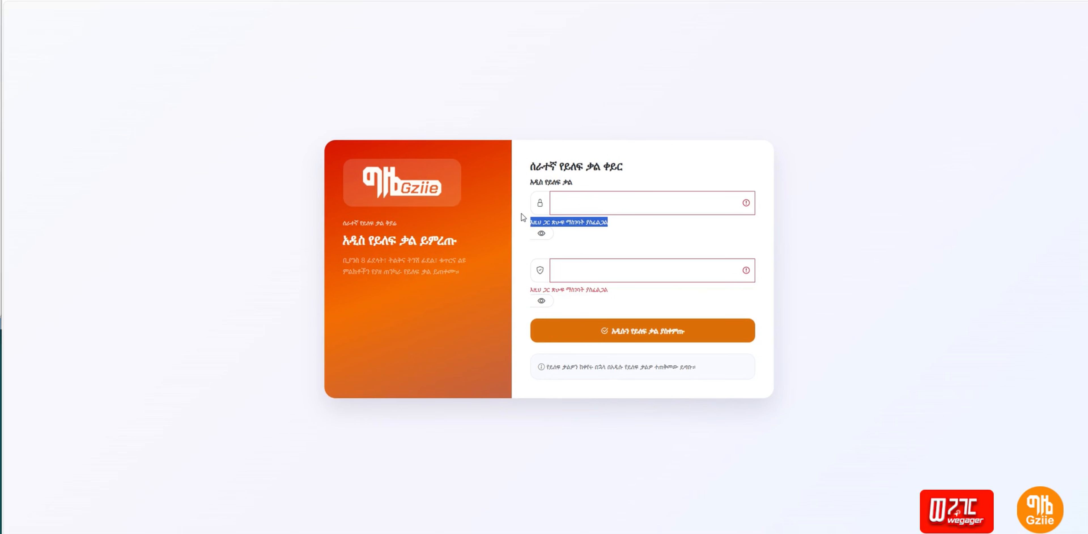
{"action": "left_click", "coordinate": [673, 336]}
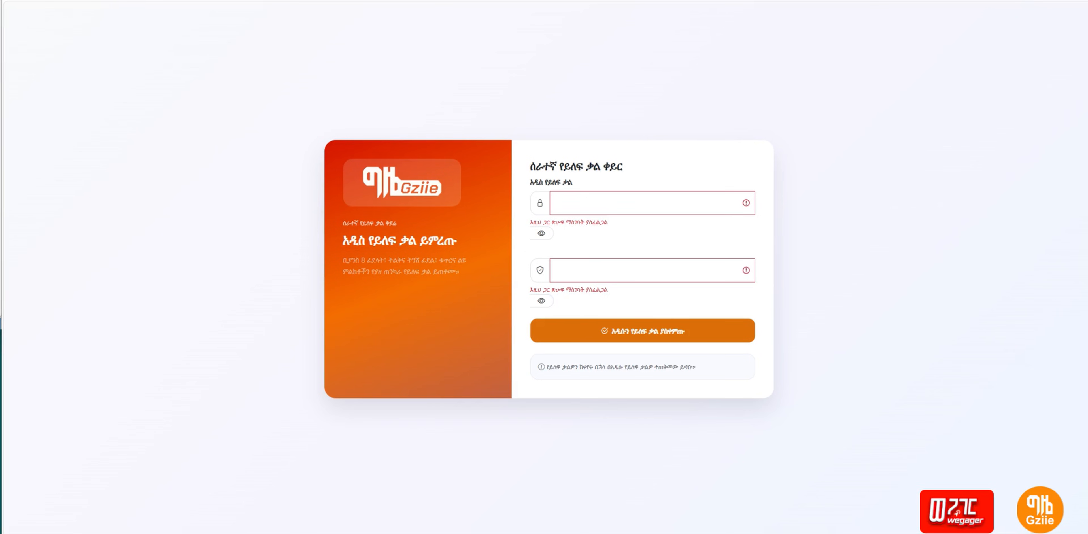
Step: Paste the new password into the first field, revealing it briefly to check it
{"action": "left_click", "coordinate": [586, 201]}
{"action": "key", "text": "ctrl+v"}
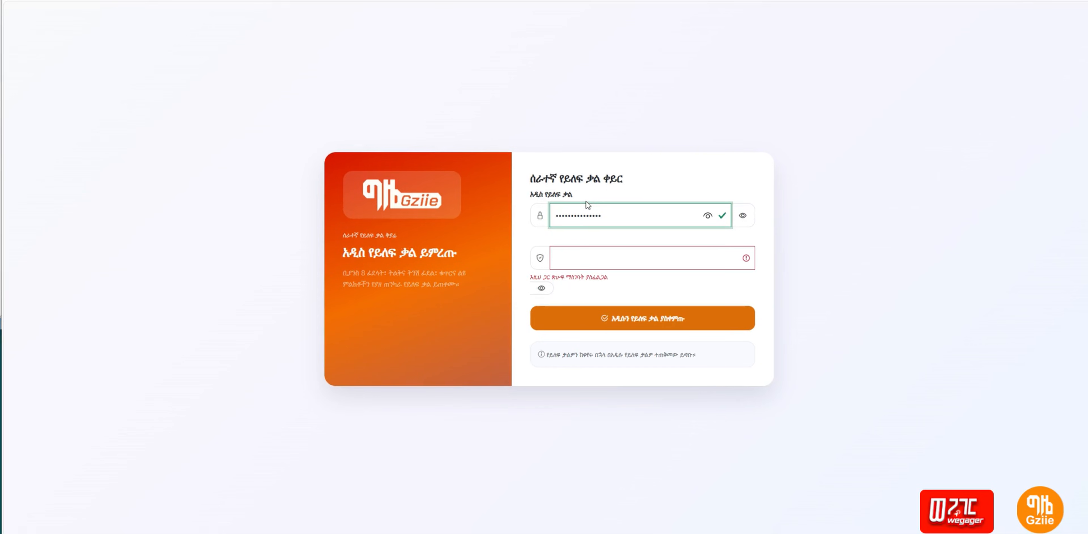
{"action": "left_click", "coordinate": [743, 217]}
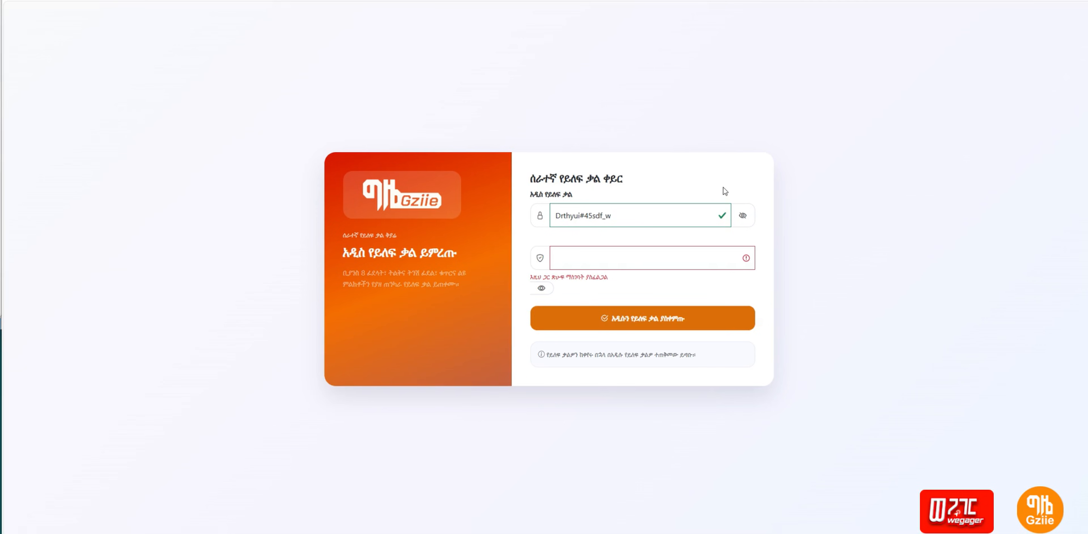
{"action": "left_click", "coordinate": [741, 217]}
Step: Paste the same password into the confirmation, verify it, then select the first password's end
{"action": "left_click", "coordinate": [613, 256]}
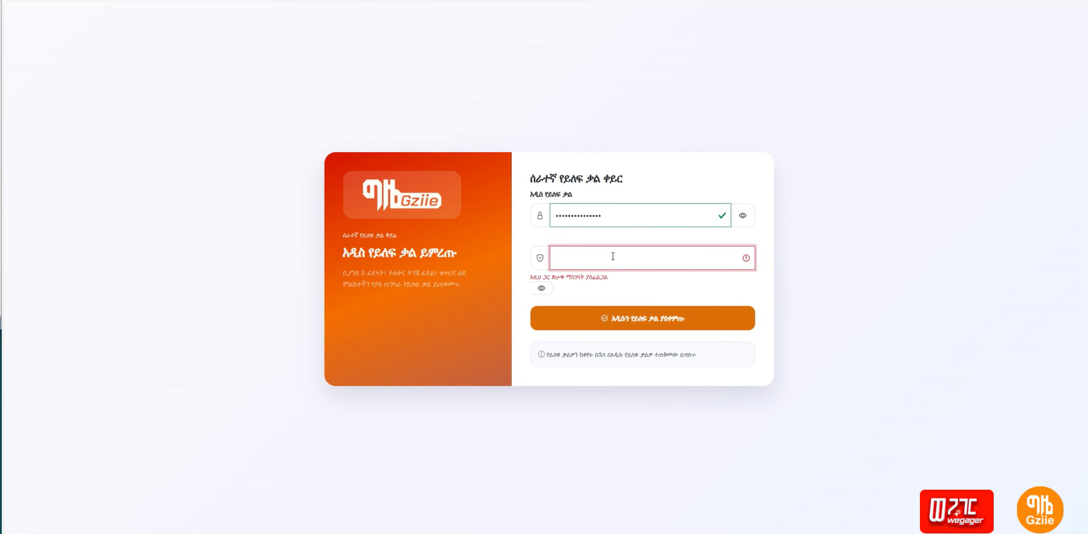
{"action": "key", "text": "ctrl+v"}
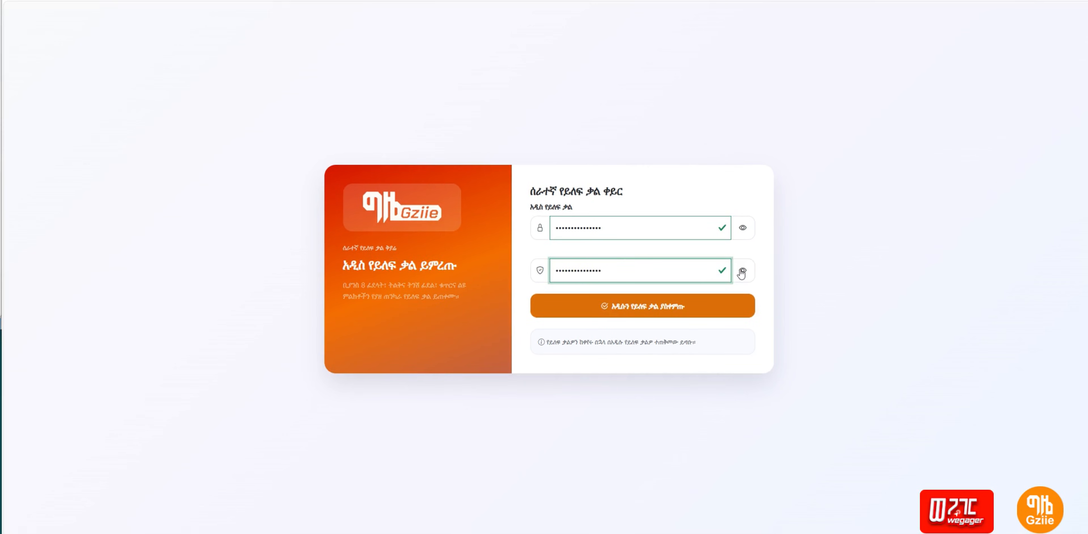
{"action": "left_click", "coordinate": [742, 271]}
{"action": "left_click", "coordinate": [742, 271]}
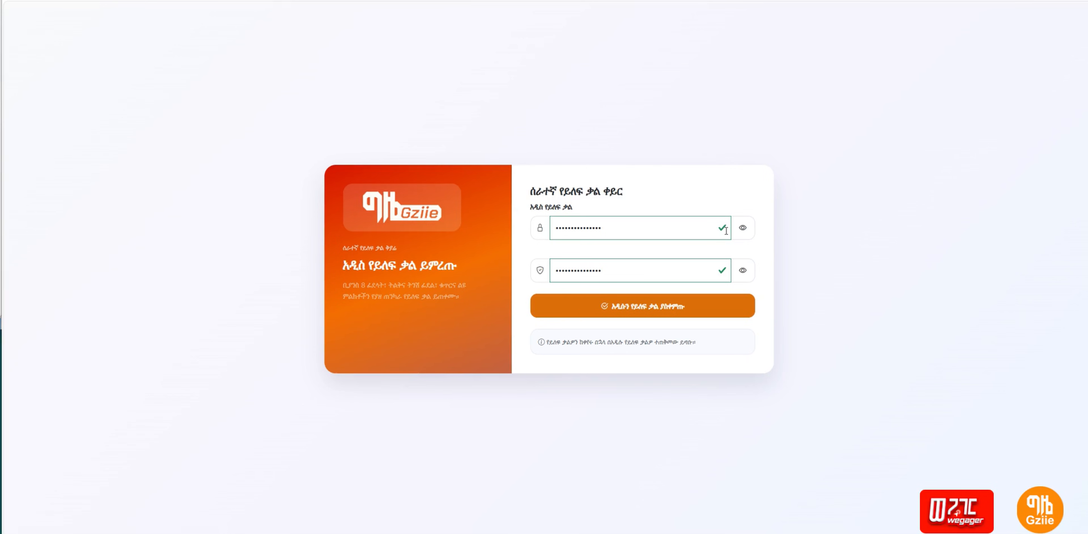
{"action": "left_click", "coordinate": [743, 228]}
{"action": "left_click_drag", "start_coordinate": [566, 228], "coordinate": [619, 225]}
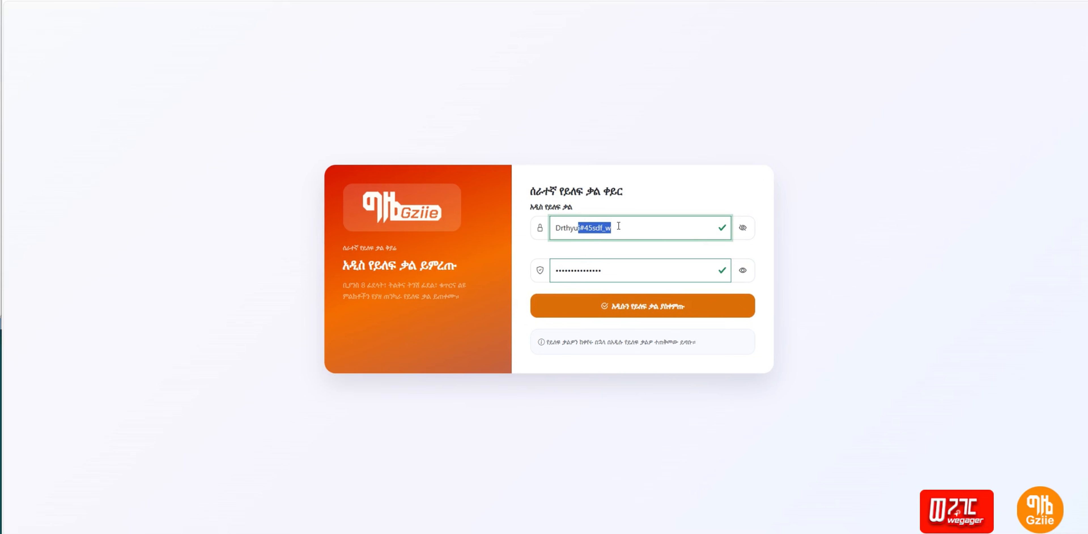
{"action": "key", "text": "BackSpace"}
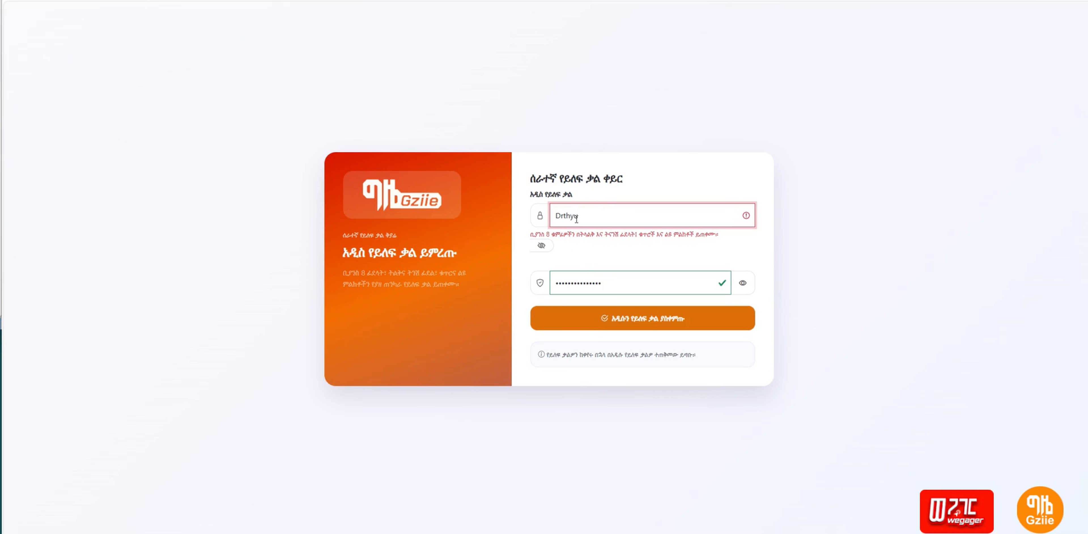
{"action": "left_click", "coordinate": [609, 282]}
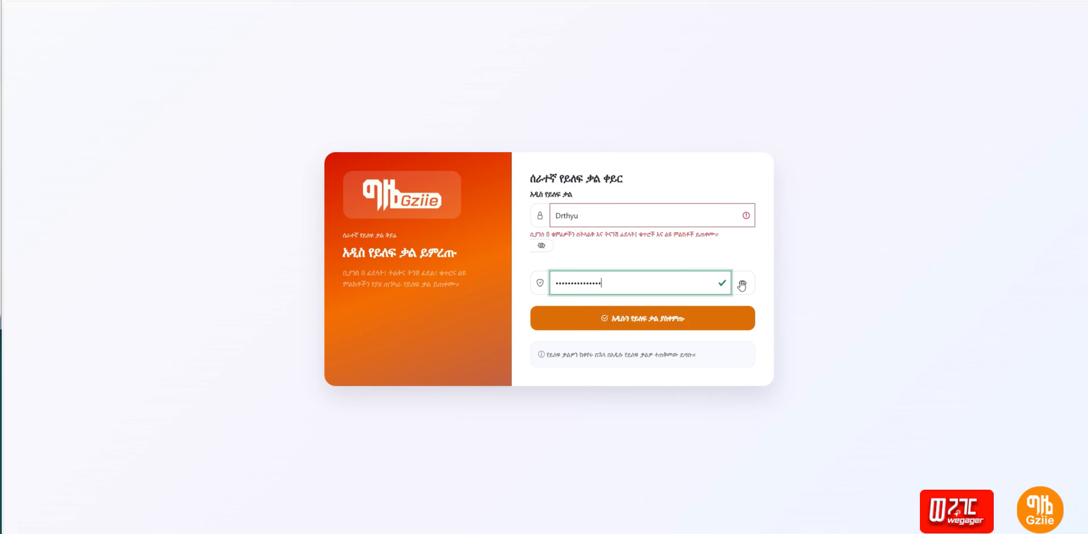
{"action": "left_click", "coordinate": [587, 214]}
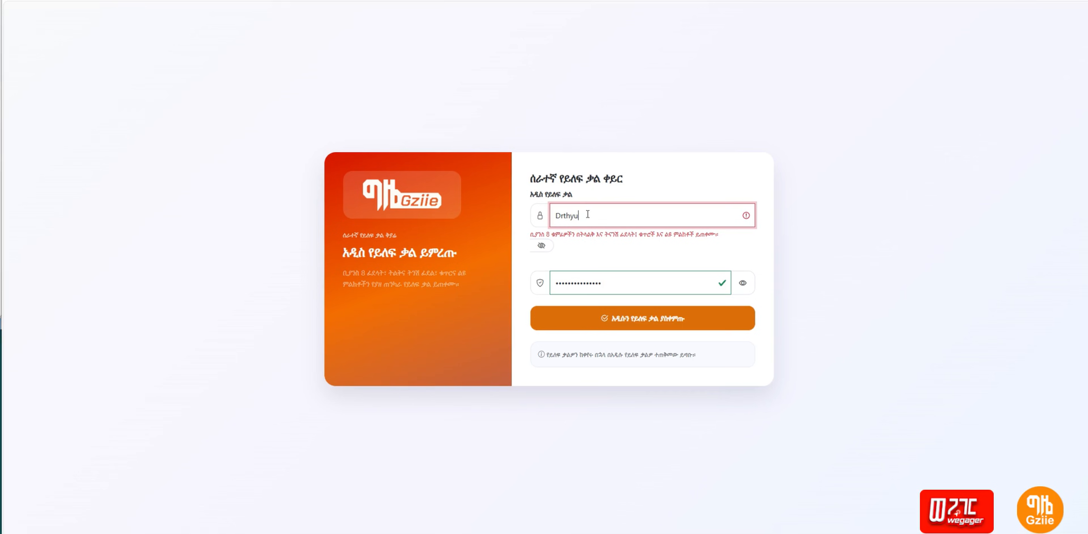
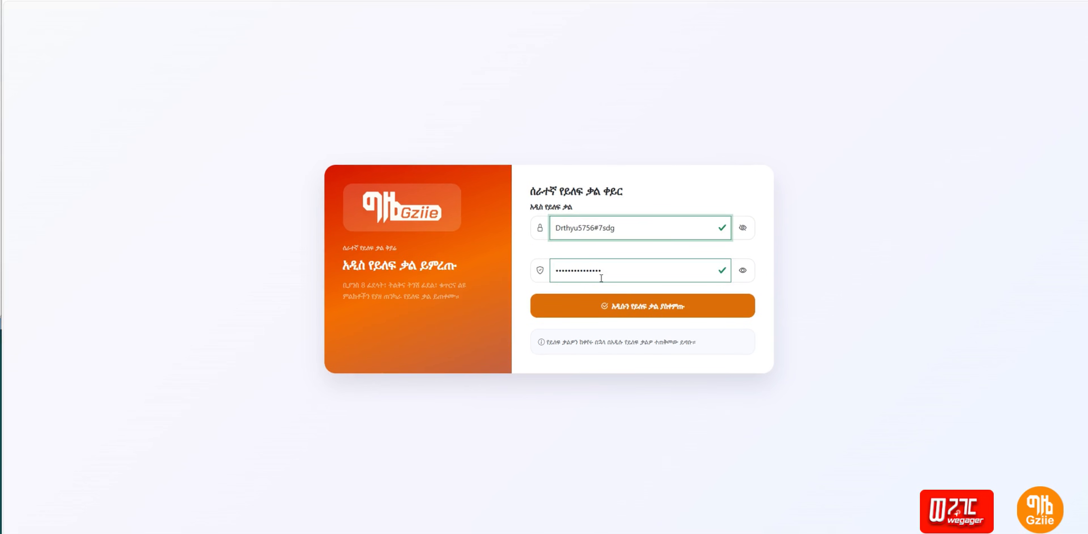
{"action": "left_click", "coordinate": [742, 270]}
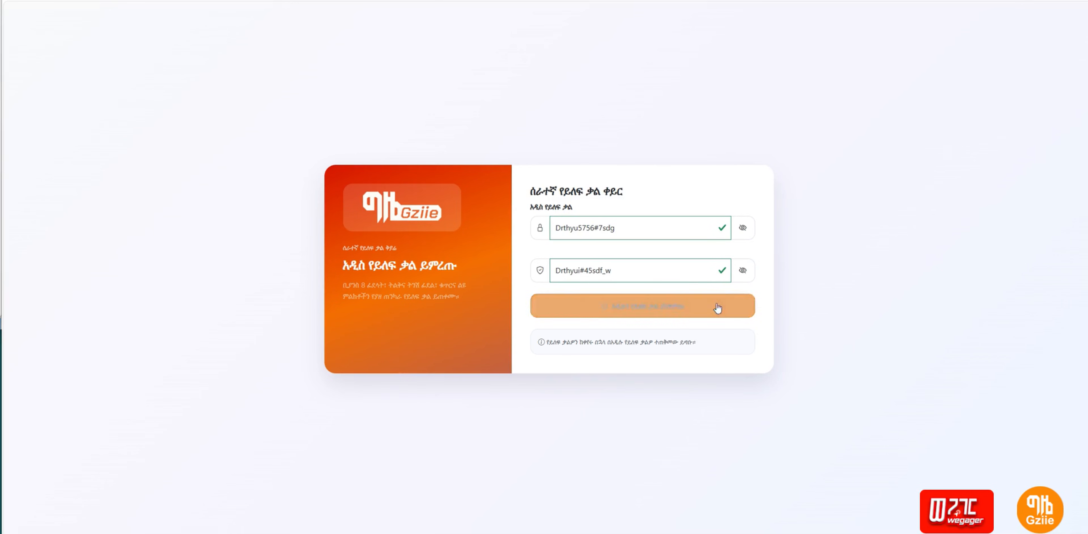
Step: Submit the mismatched pair, then paste the matching password into the first field and mask both
{"action": "left_click", "coordinate": [662, 310]}
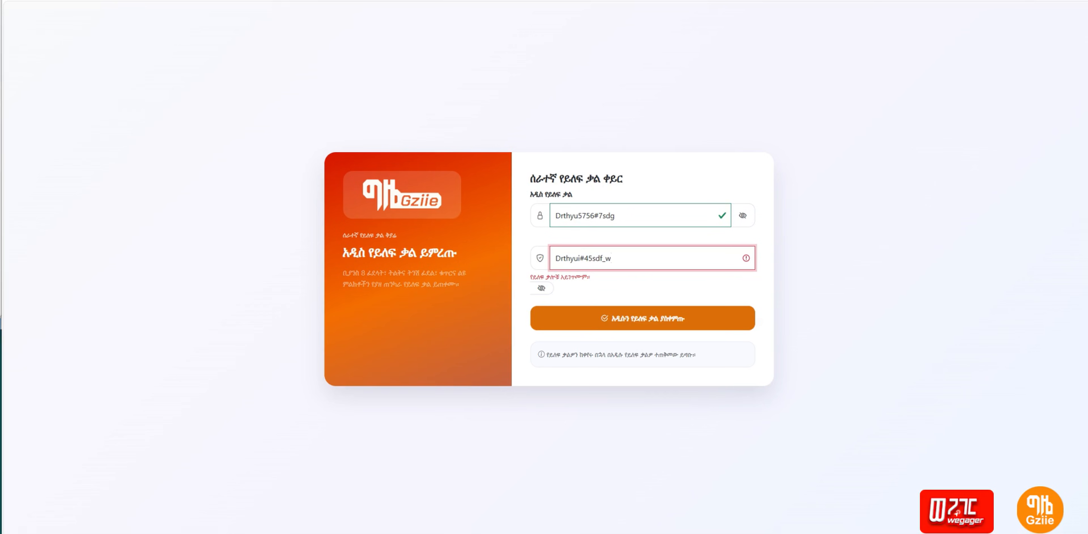
{"action": "left_click", "coordinate": [643, 318]}
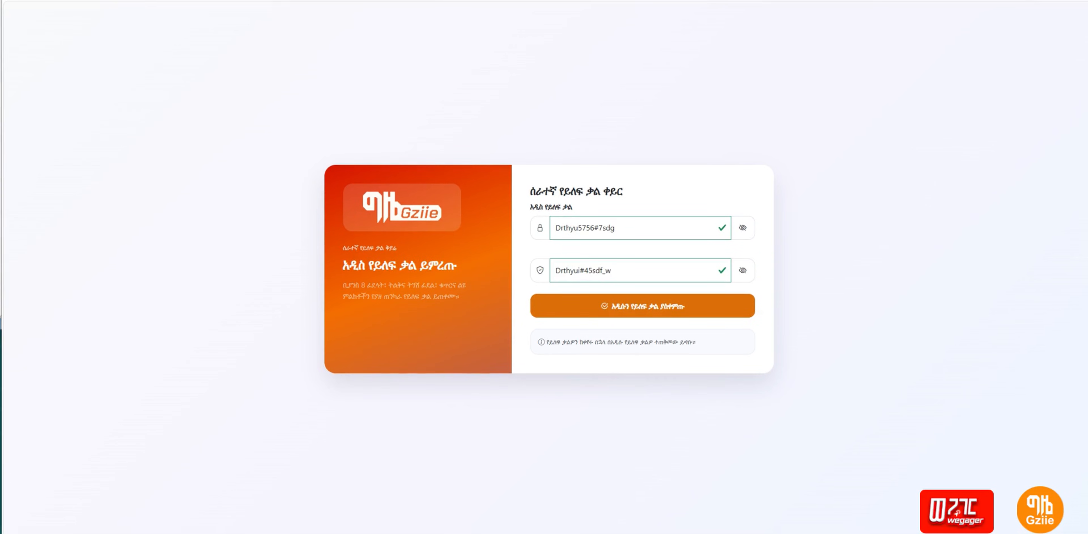
{"action": "left_click_drag", "start_coordinate": [621, 233], "coordinate": [526, 215]}
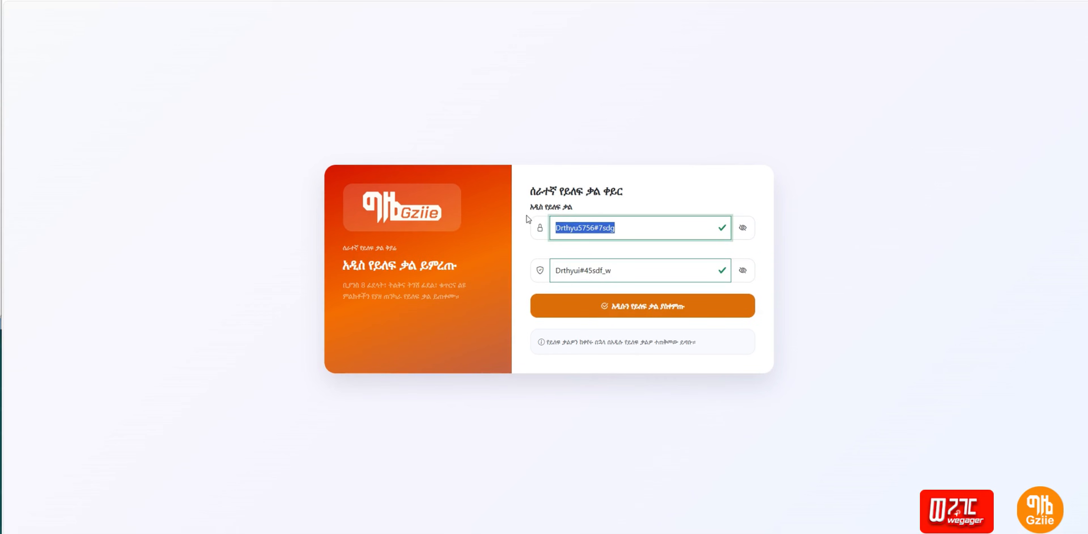
{"action": "key", "text": "ctrl+v"}
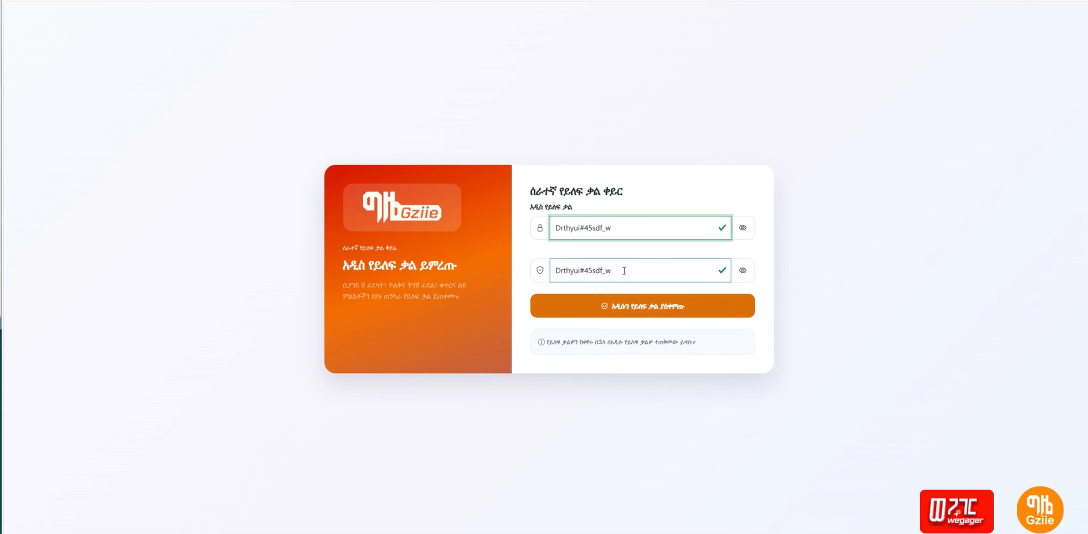
{"action": "left_click", "coordinate": [641, 268]}
{"action": "left_click", "coordinate": [737, 236]}
{"action": "left_click", "coordinate": [743, 270]}
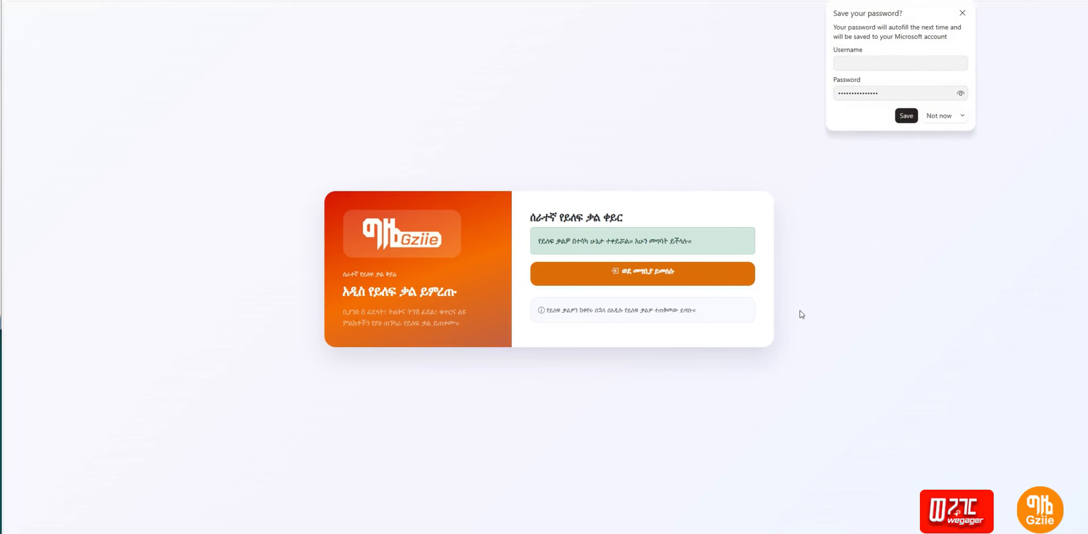
Step: Dismiss the Edge save-password popup and return to the employee login page
{"action": "left_click", "coordinate": [940, 122]}
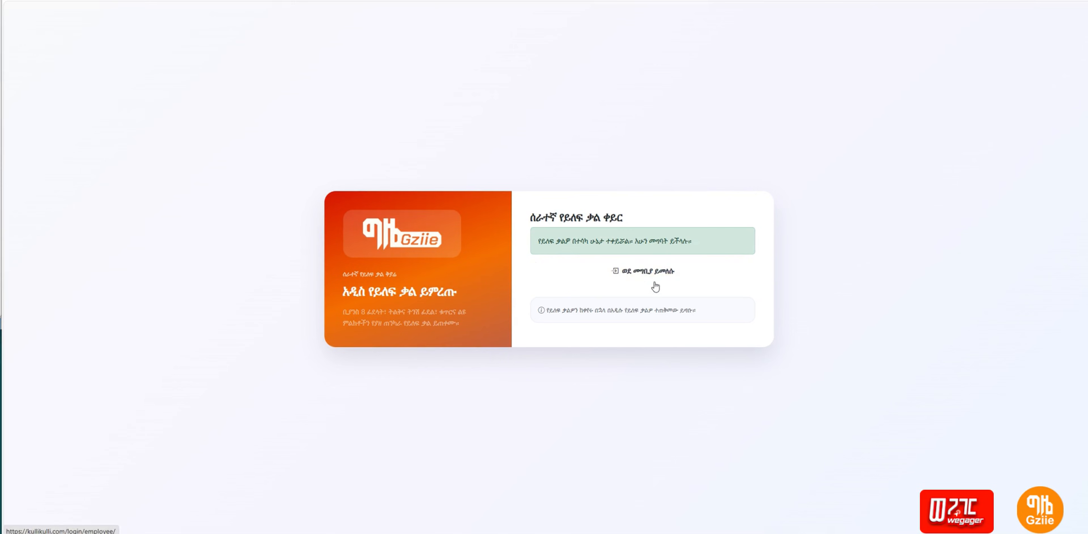
{"action": "left_click", "coordinate": [664, 279]}
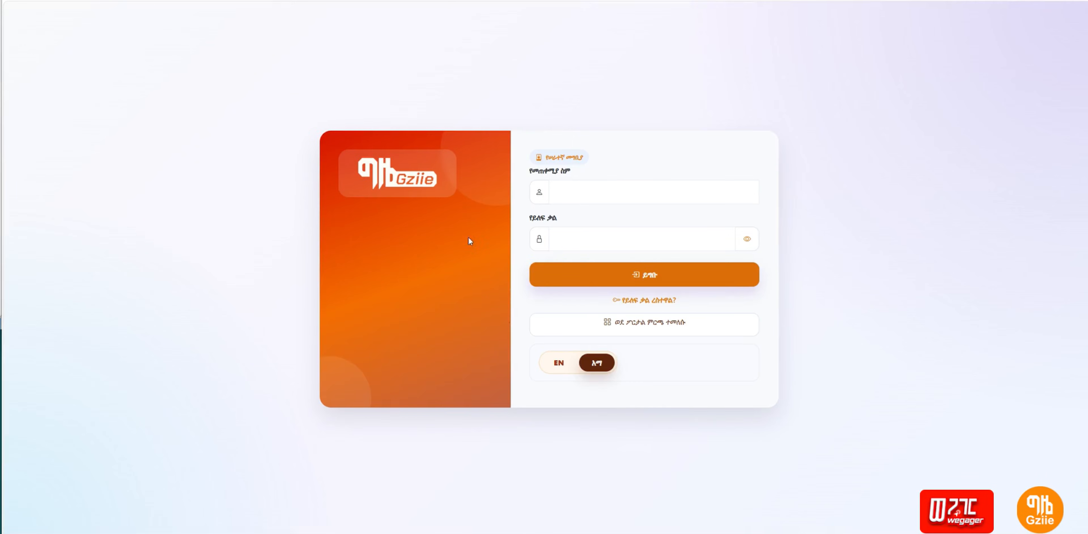